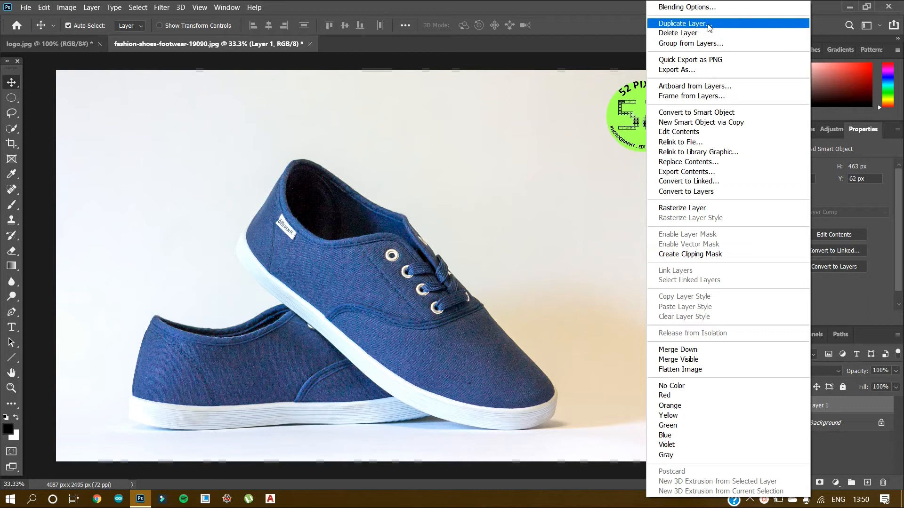
Duplicate the 52 PIXELS logo layer under the name Logo and move the copy to the empty backdrop near the front shoe's laces.
type("Logo")
key("Return")
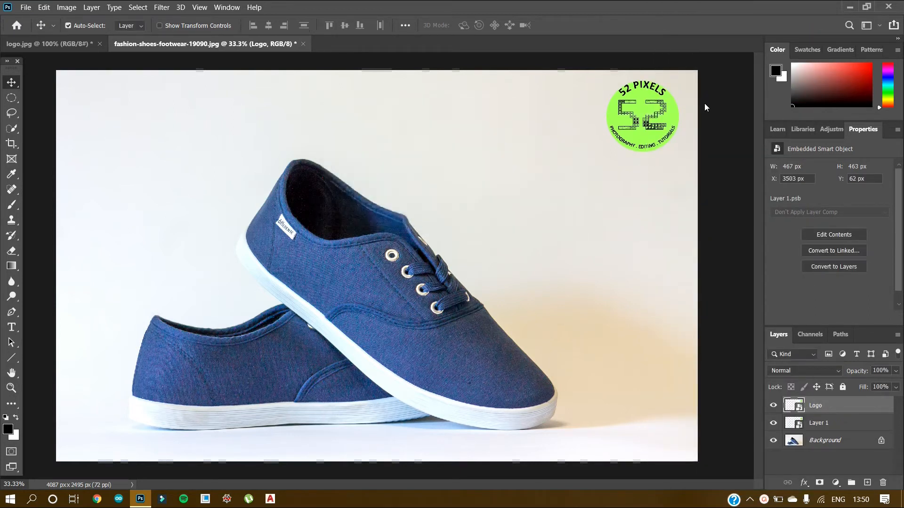
left_click_drag(664, 108, 552, 210)
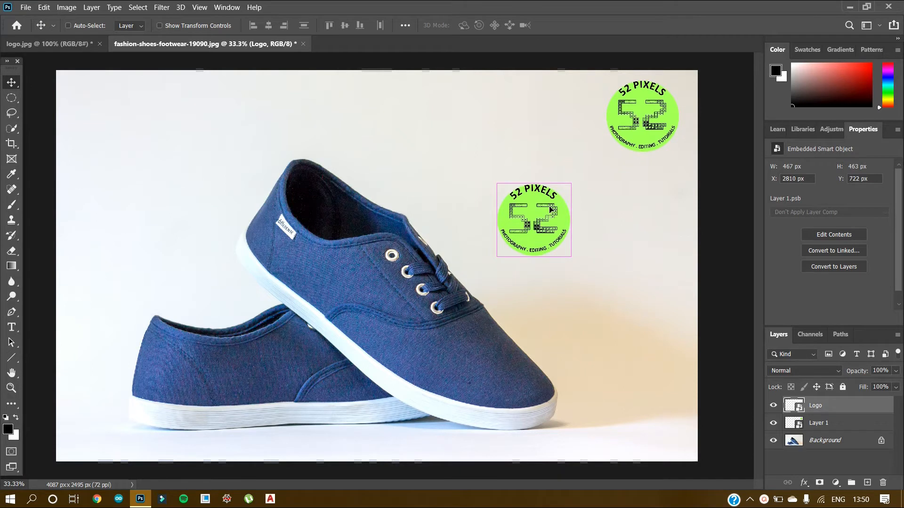
Scale the logo copy down proportionally to about 53%.
key("ctrl+t")
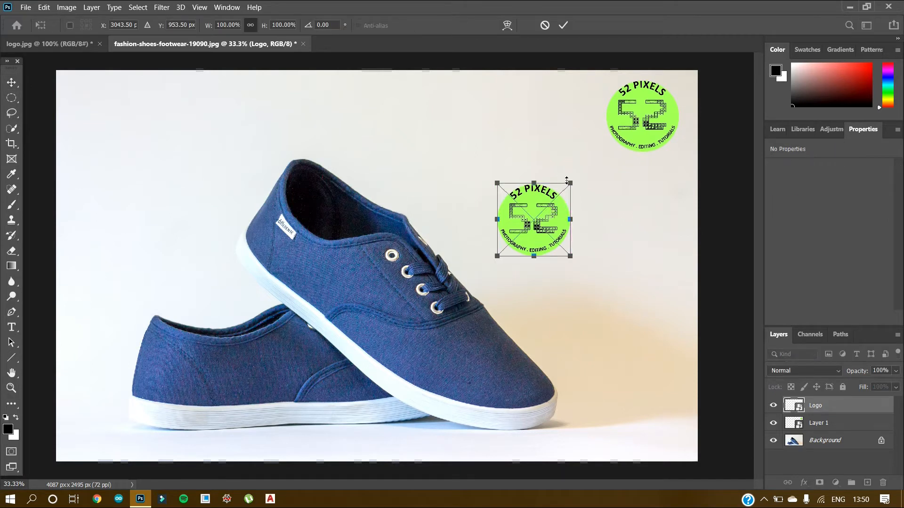
left_click_drag(571, 180, 538, 214)
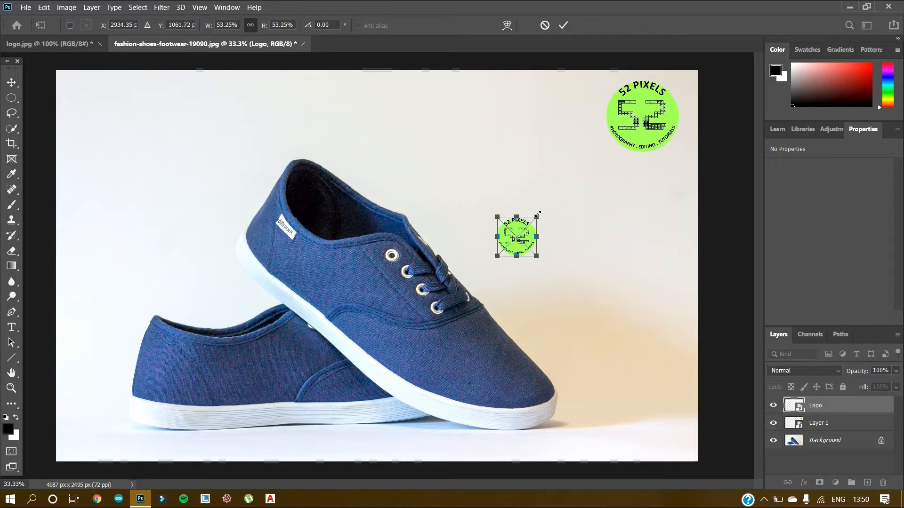
key("Return")
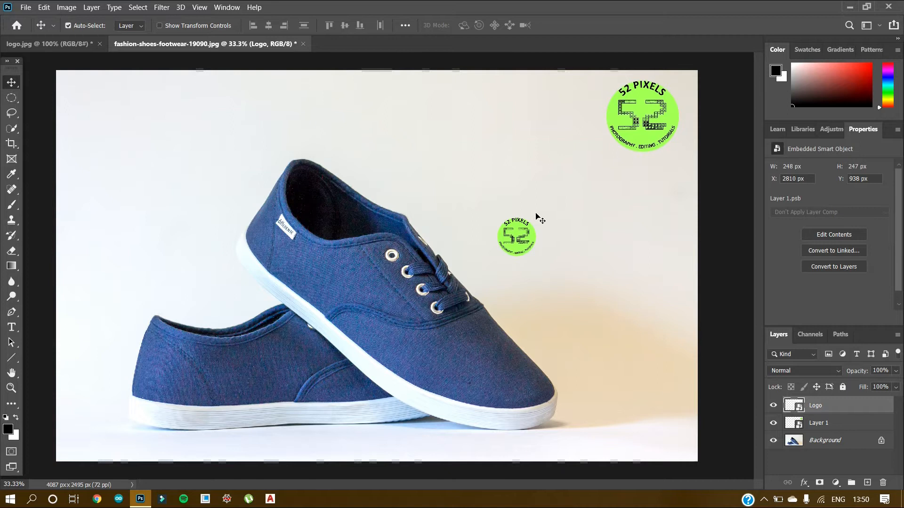
Move the logo copy onto the rear shoe's side, shrink it to about 223 × 219 px and shift it slightly toward the heel.
left_click_drag(517, 238, 253, 374)
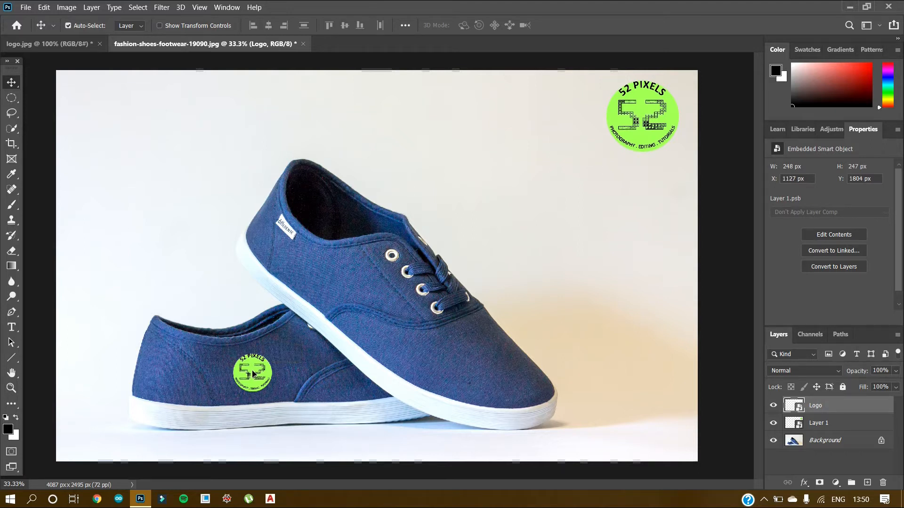
key("ctrl+t")
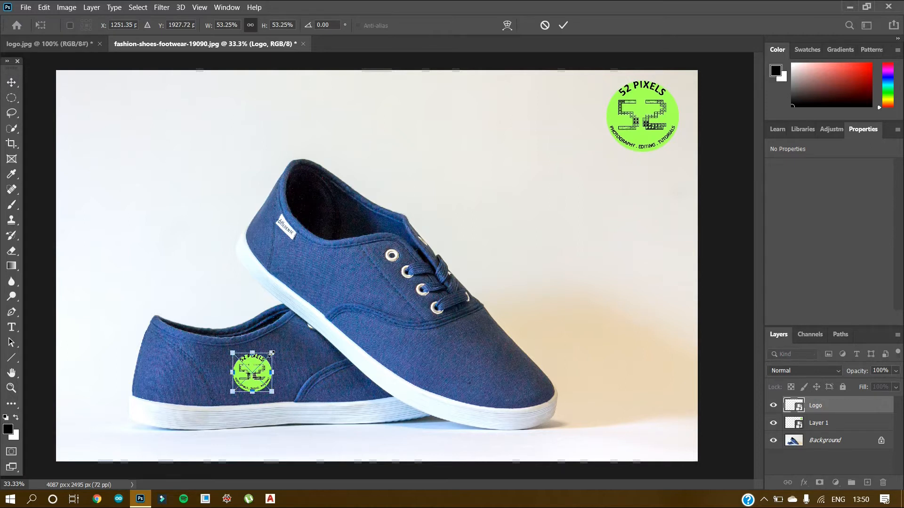
left_click_drag(271, 353, 268, 356)
key("Return")
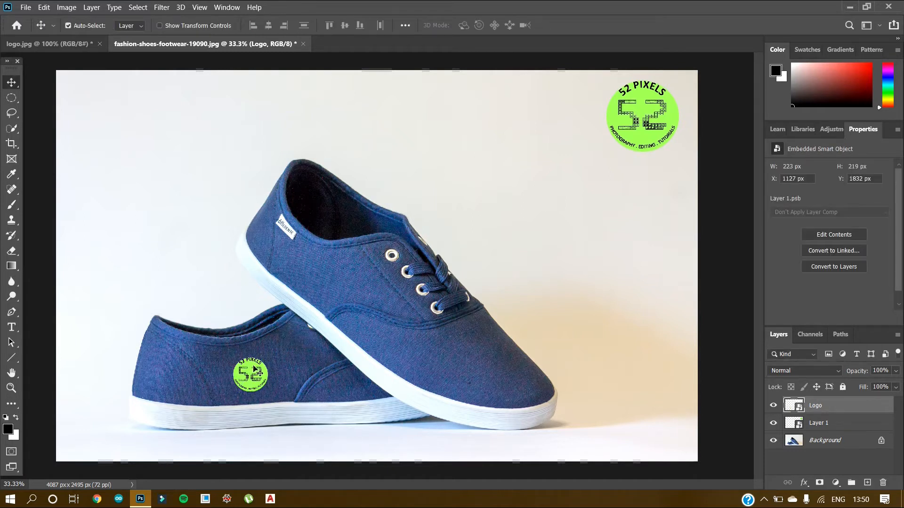
left_click_drag(254, 370, 246, 382)
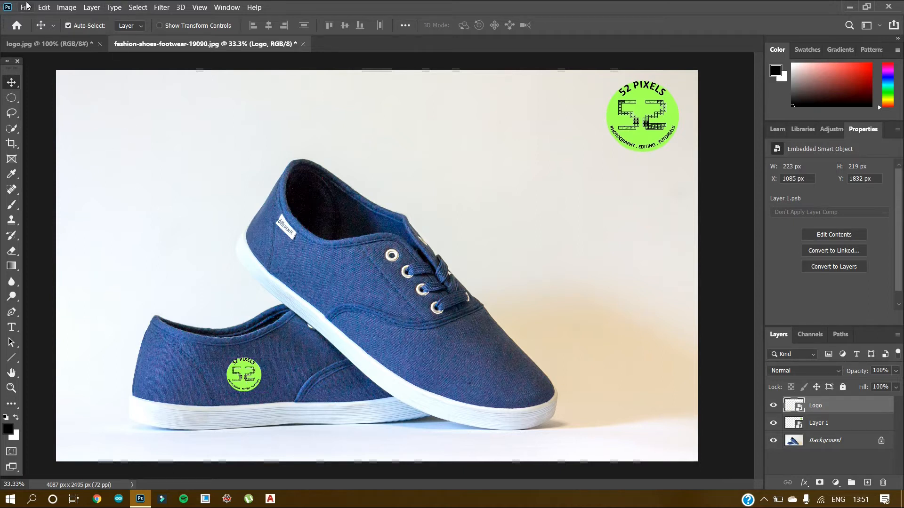
Start a custom Warp transform on the Logo layer, with the rear shoe's logo in close view.
left_click(43, 7)
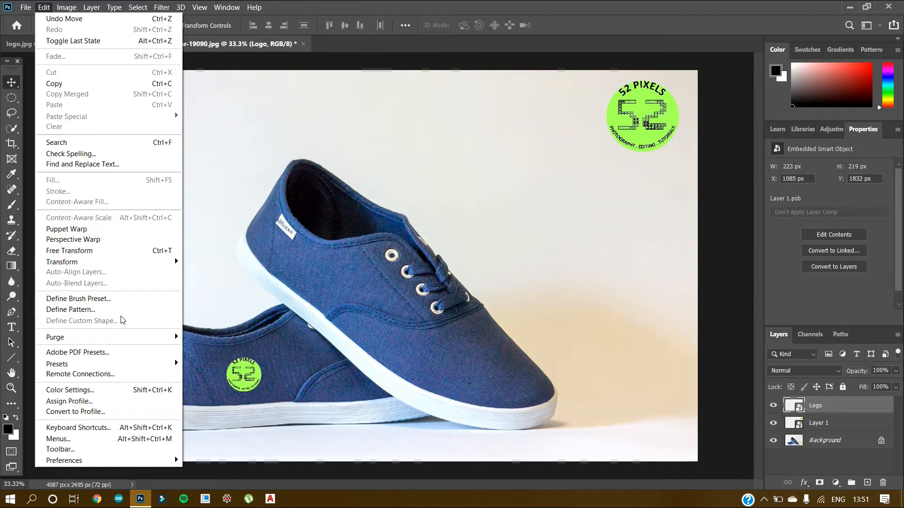
mouse_move(126, 265)
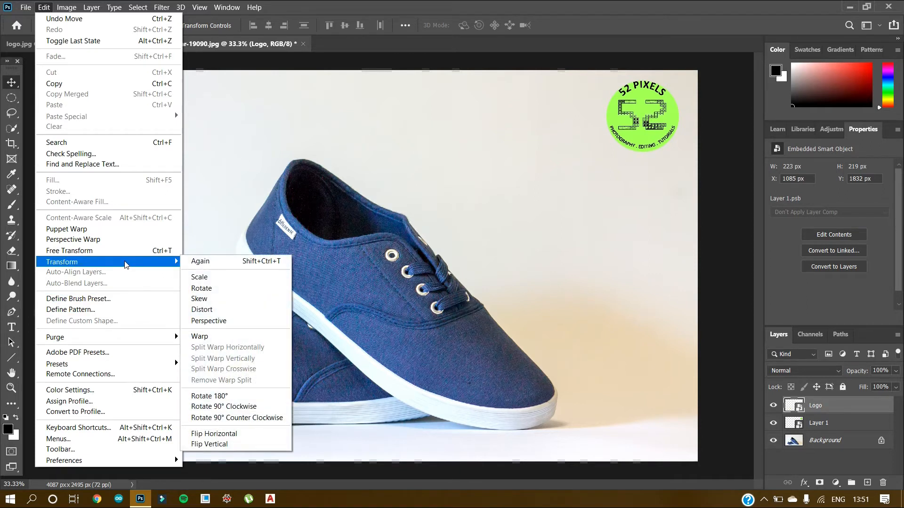
left_click(213, 337)
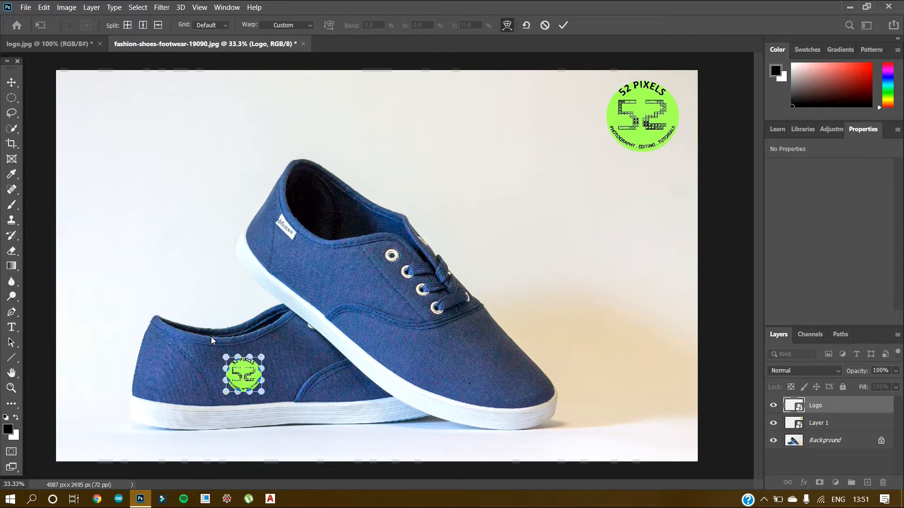
key("ctrl+plus")
key("ctrl+plus")
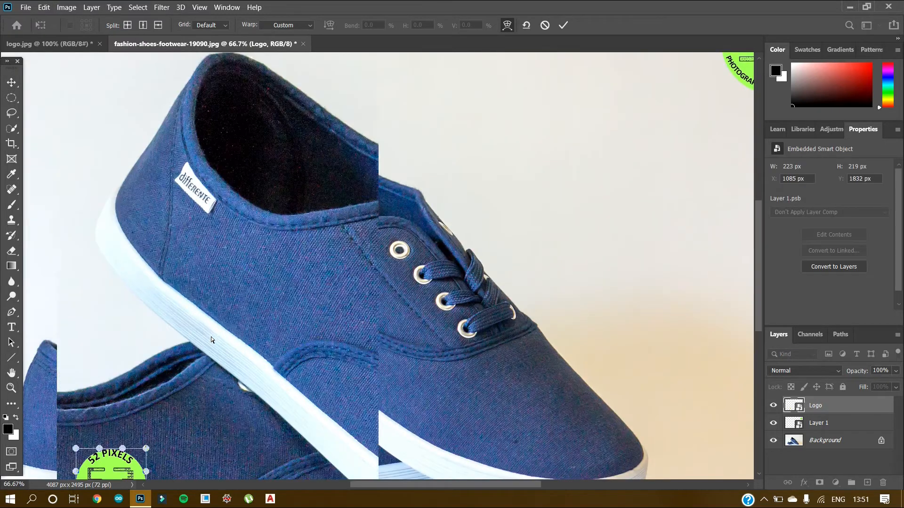
key("ctrl+plus")
scroll(211, 338, "down", 5)
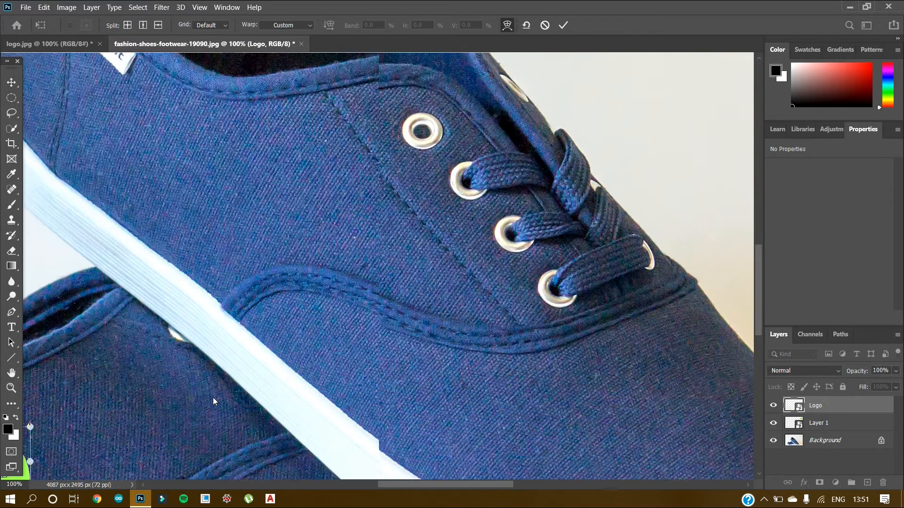
left_click_drag(399, 486, 340, 495)
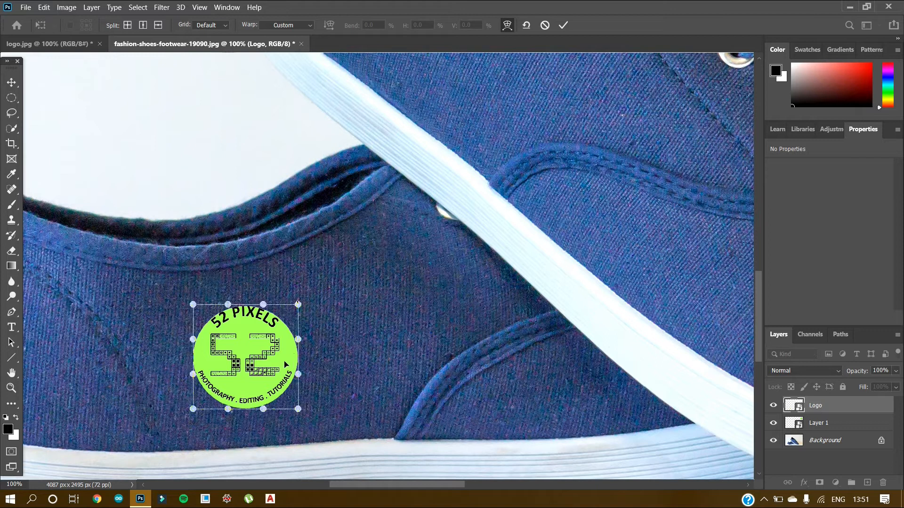
Try pulling the logo's lower-left warp corner inward and its upper edge handles far upward, undoing each distortion.
left_click_drag(193, 409, 207, 394)
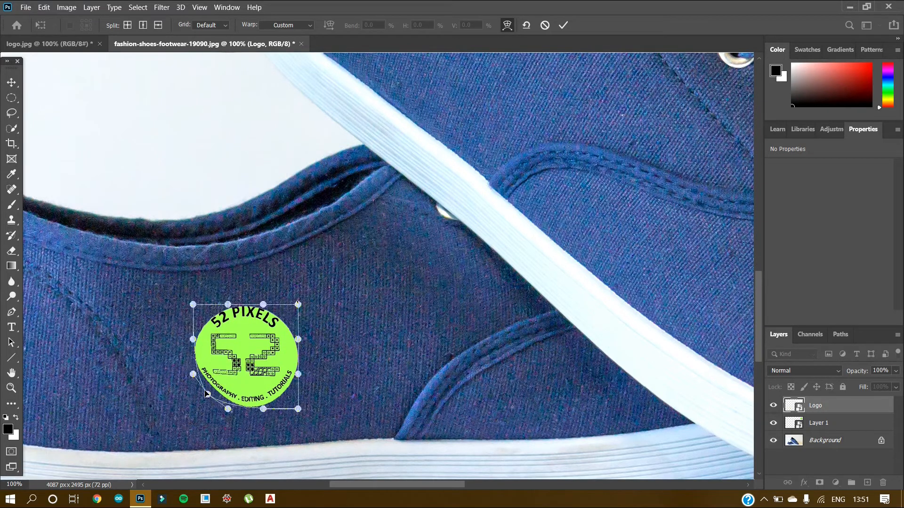
key("ctrl+z")
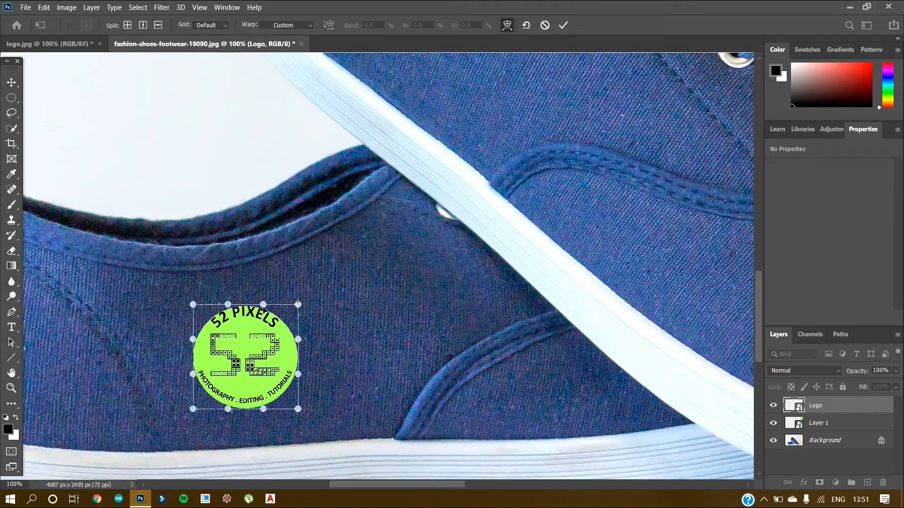
left_click_drag(263, 308, 267, 236)
left_click_drag(228, 304, 215, 238)
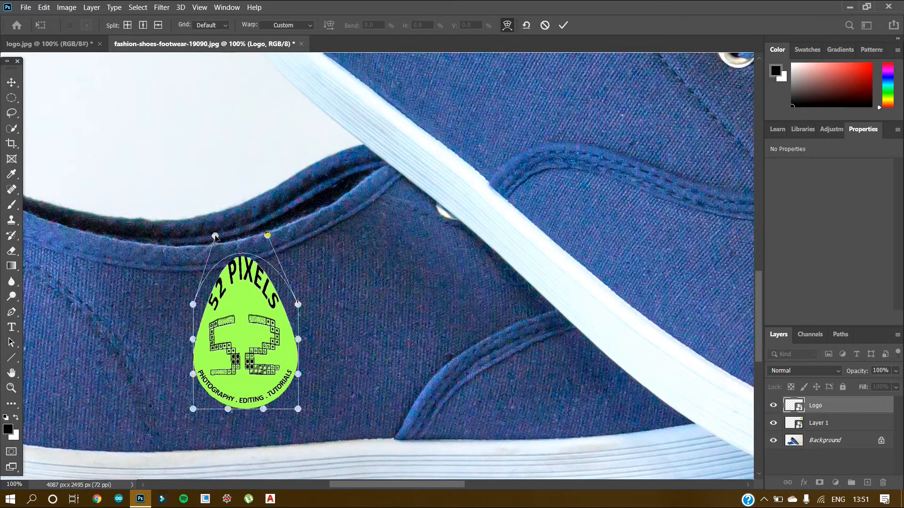
key("ctrl+z")
key("ctrl+z")
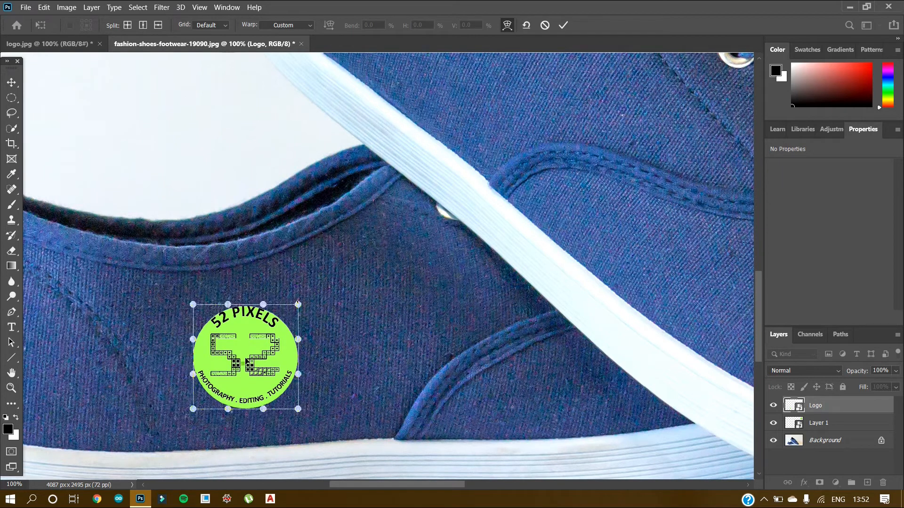
Warp the logo's lower edge slightly downward by adjusting its bottom corners and edge handles to follow the shoe's curve.
mouse_move(243, 357)
left_mouse_down()
mouse_move(241, 305)
mouse_move(244, 402)
mouse_move(261, 437)
mouse_move(249, 441)
mouse_move(245, 360)
left_mouse_up()
left_click_drag(194, 410, 265, 414)
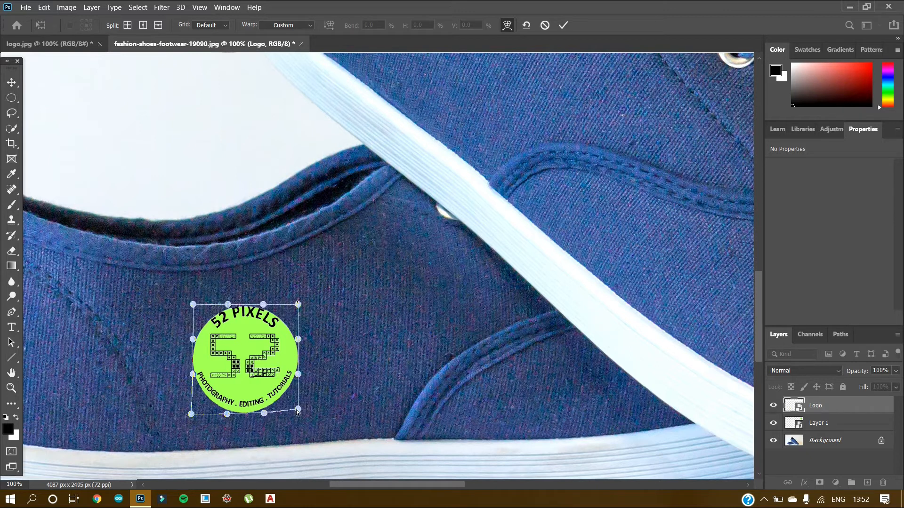
left_click_drag(297, 410, 299, 411)
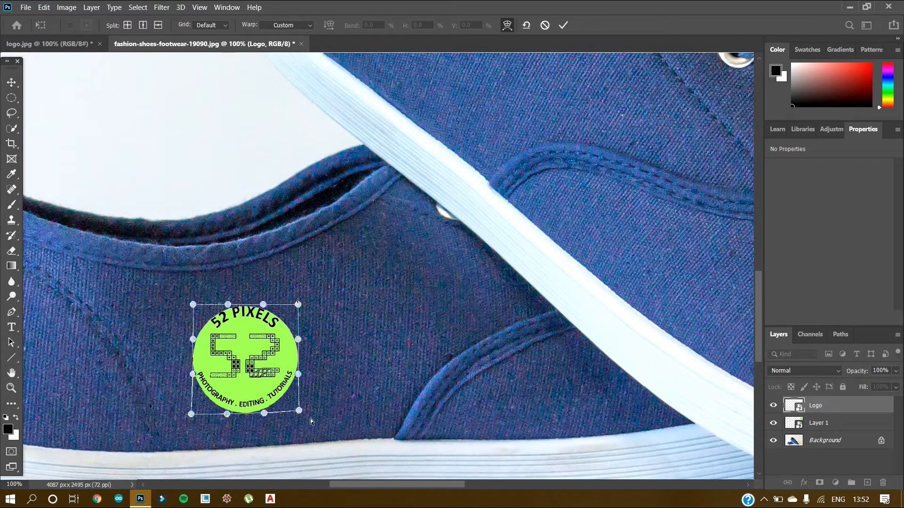
left_click_drag(193, 417, 226, 418)
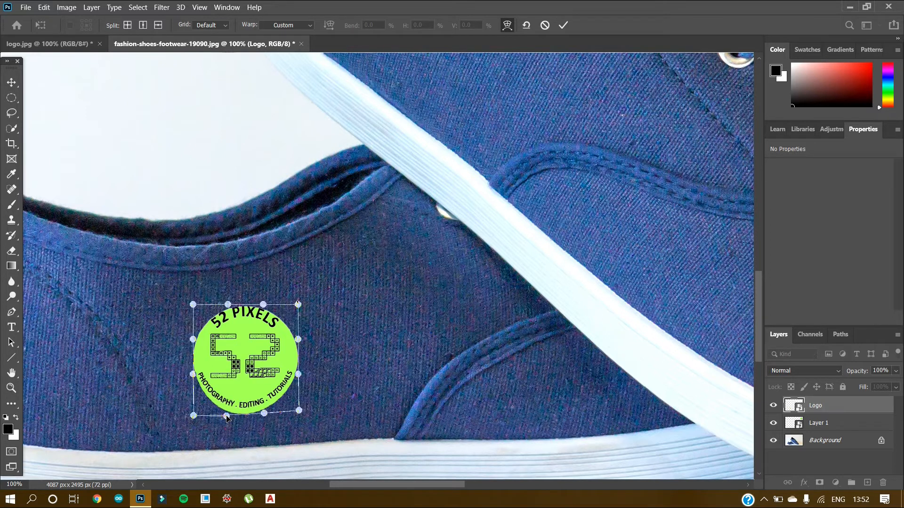
left_click_drag(264, 413, 266, 415)
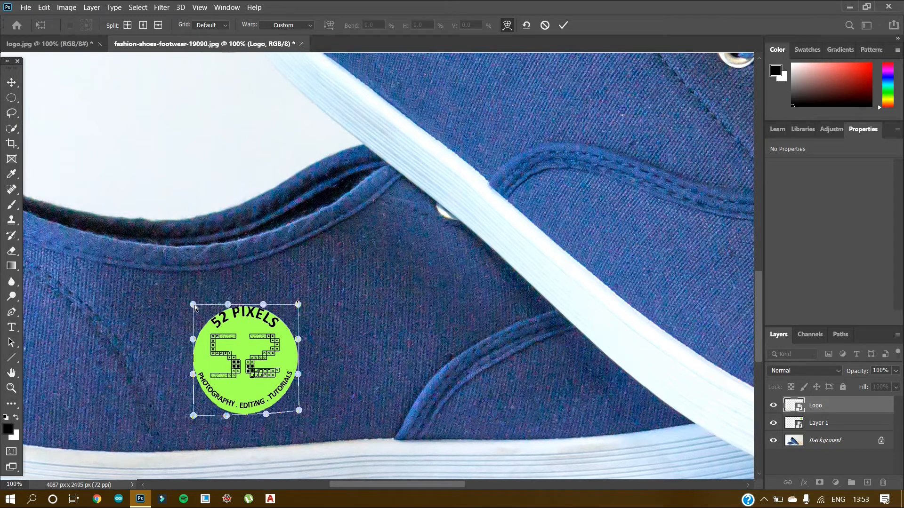
Nudge the logo's upper-left warp corner and bulge its left and right sides slightly outward.
left_click_drag(193, 304, 191, 305)
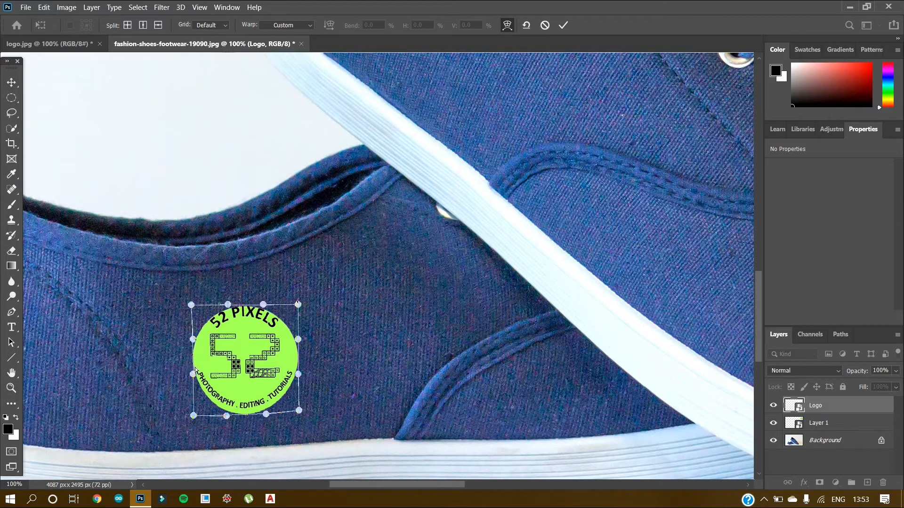
left_click_drag(193, 375, 189, 377)
left_click_drag(194, 341, 190, 341)
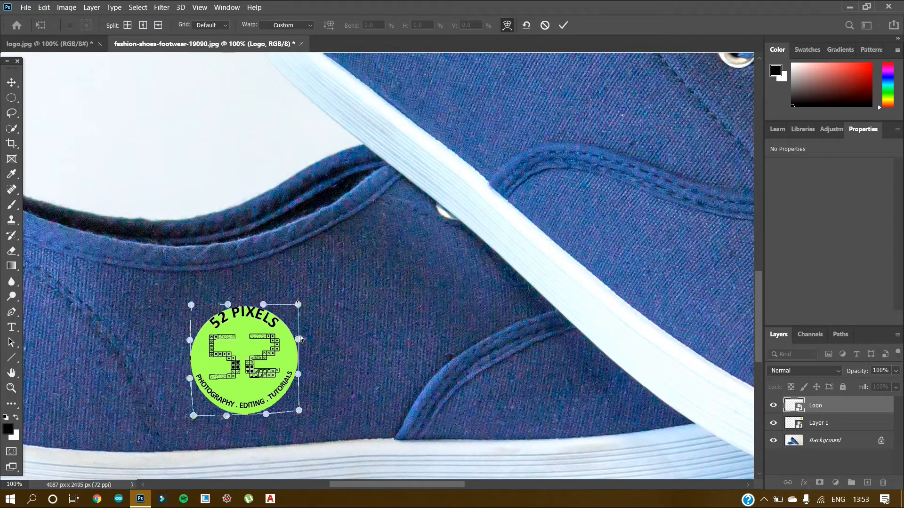
left_click_drag(301, 340, 305, 338)
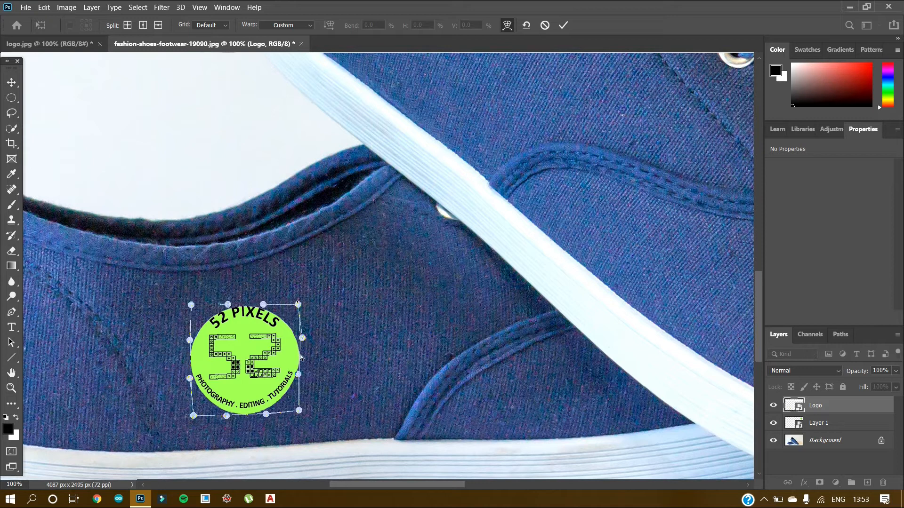
left_click_drag(298, 376, 303, 384)
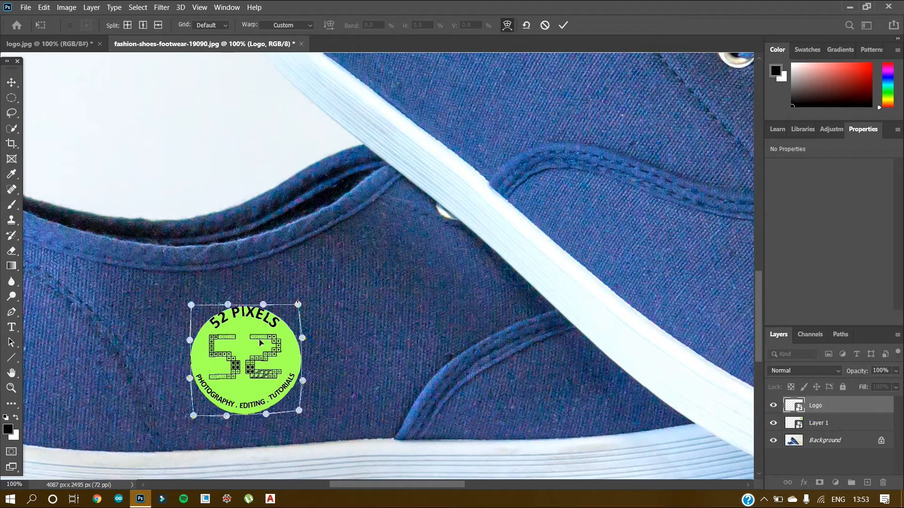
Raise the logo's upper edge and upper-right corner slightly and apply the warp.
left_click_drag(263, 306, 226, 302)
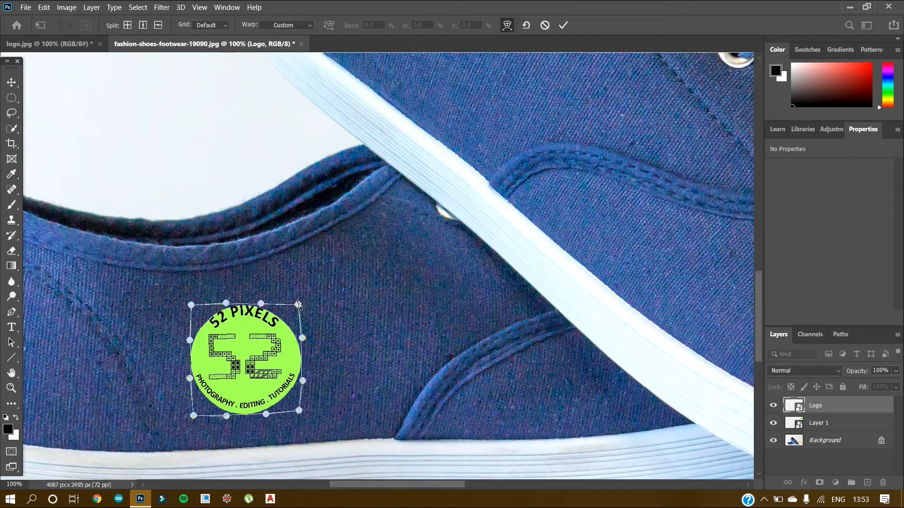
left_click_drag(299, 305, 300, 305)
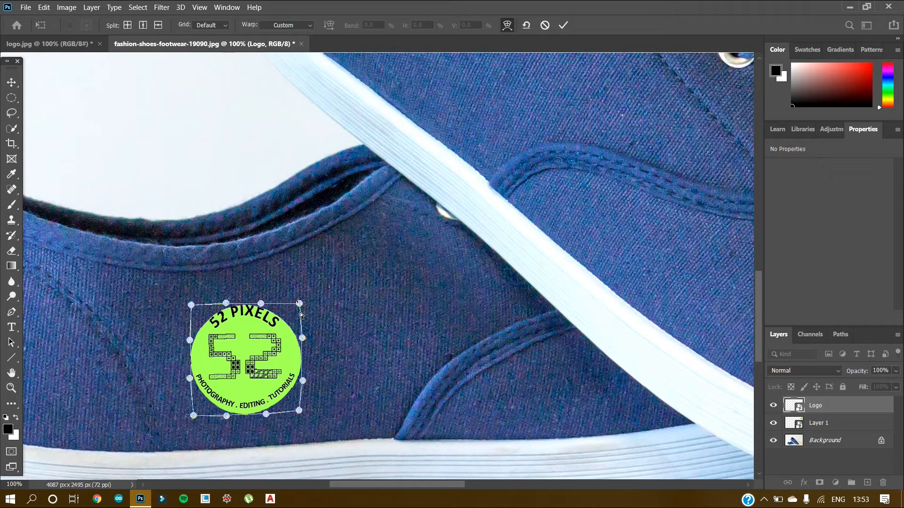
key("Return")
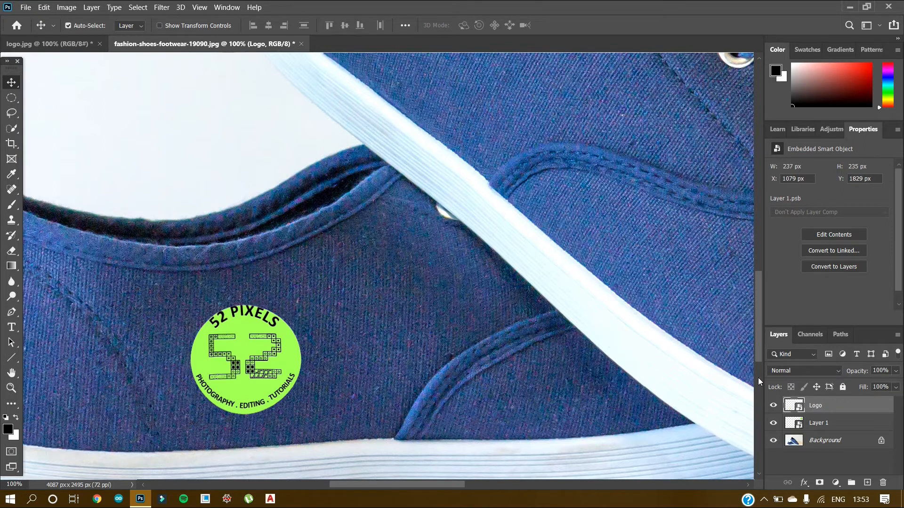
Set the Logo layer's blend mode to Screen.
left_click(835, 374)
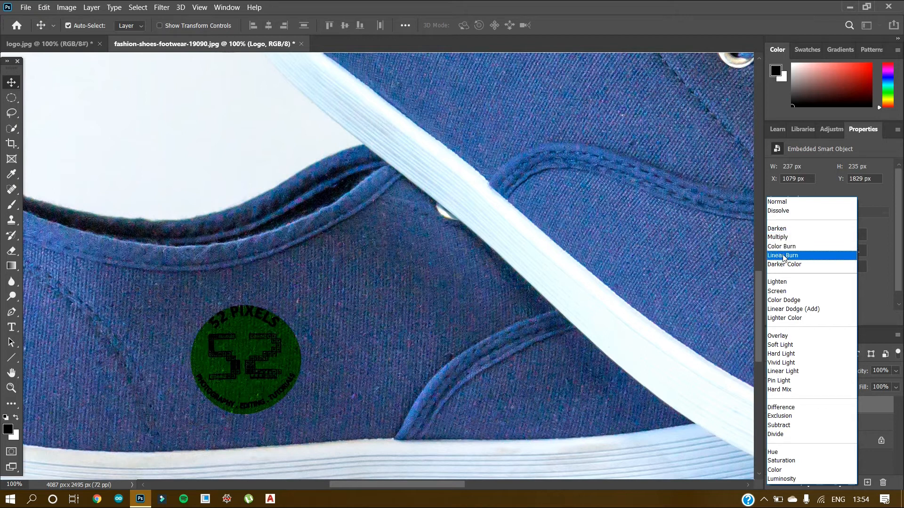
left_click(784, 291)
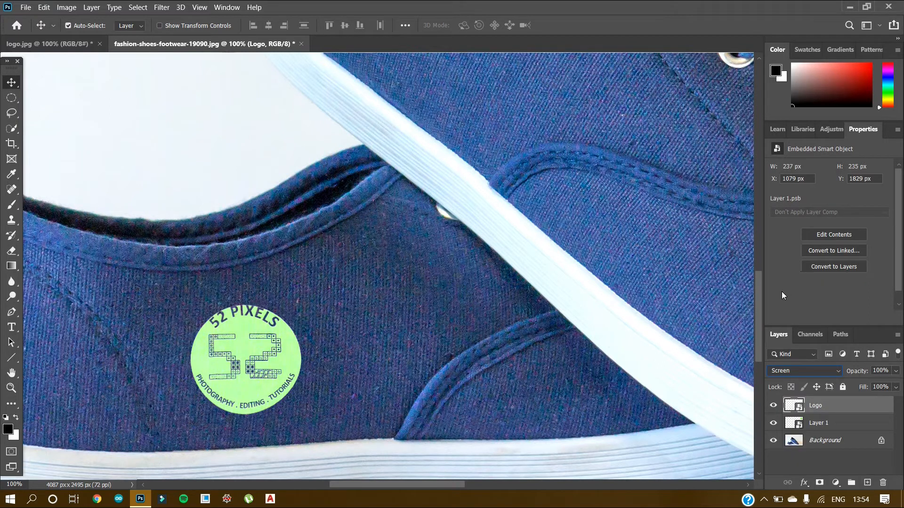
Change the Logo layer's blend mode to Linear Light.
key("ctrl+minus")
key("ctrl+minus")
key("ctrl+minus")
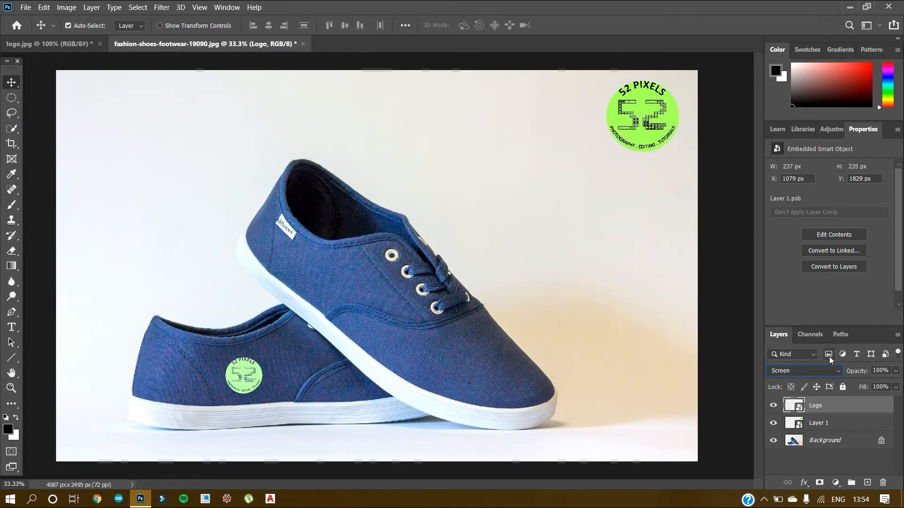
left_click(841, 371)
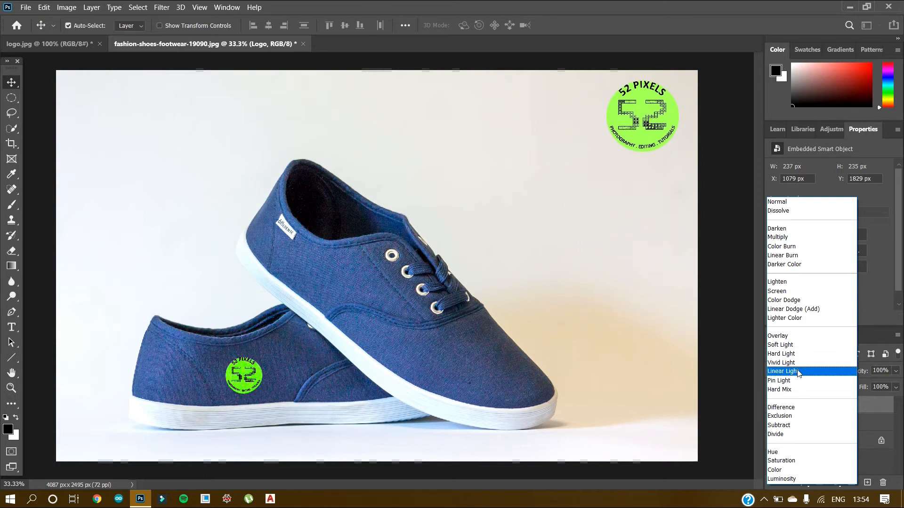
left_click(799, 373)
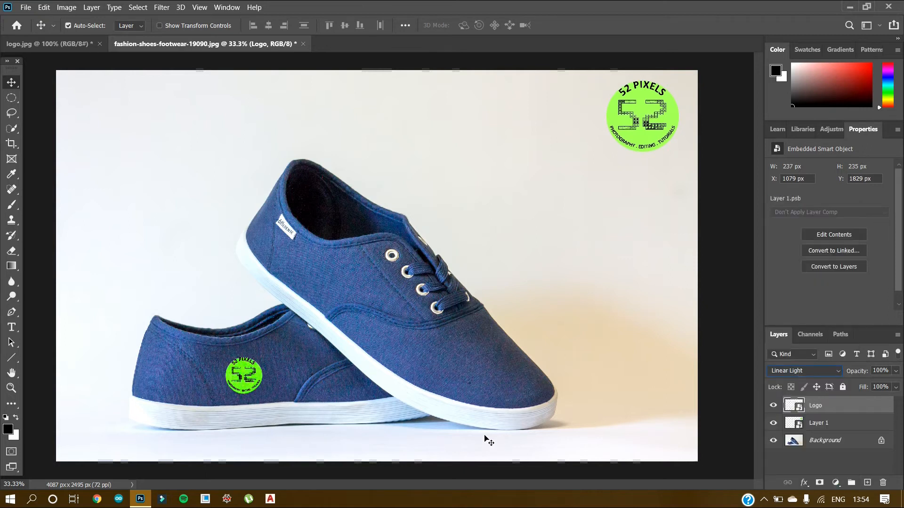
Examine up close how the blended logo picks up the fabric texture on the rear shoe.
key("ctrl+plus")
key("ctrl+plus")
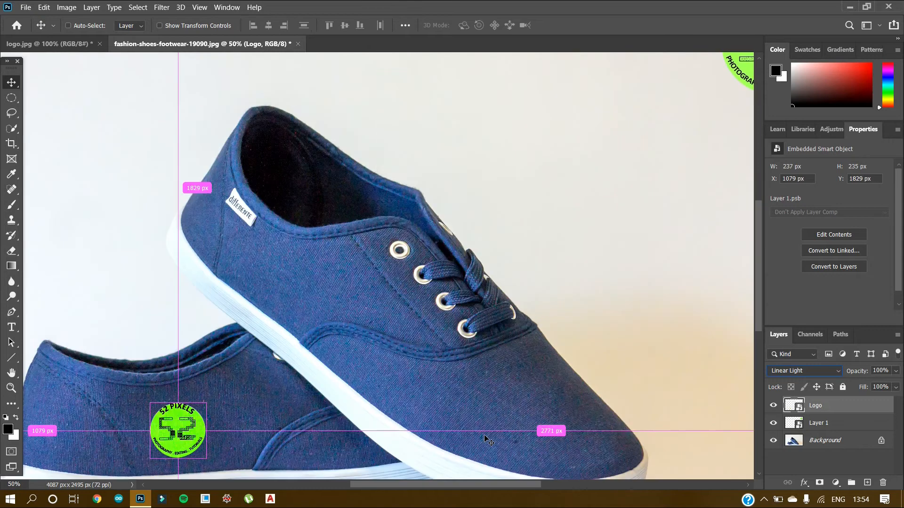
key("ctrl+plus")
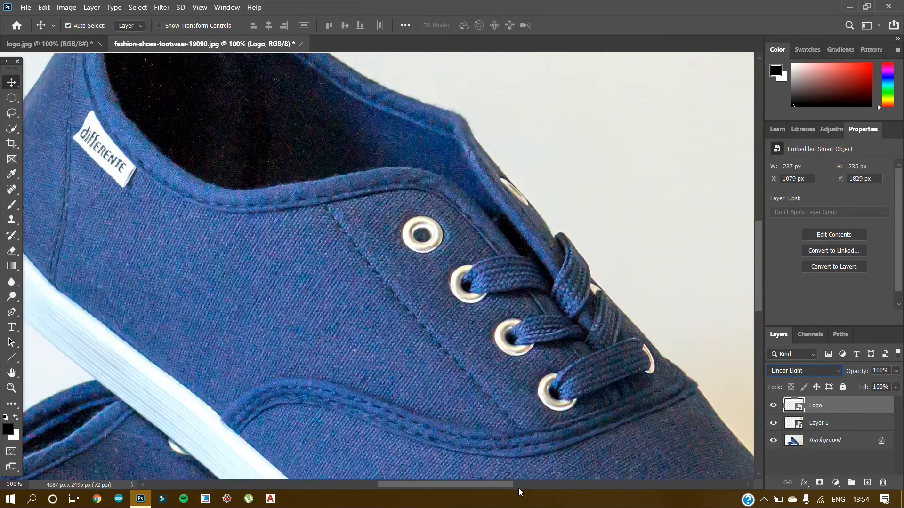
left_click_drag(755, 278, 758, 329)
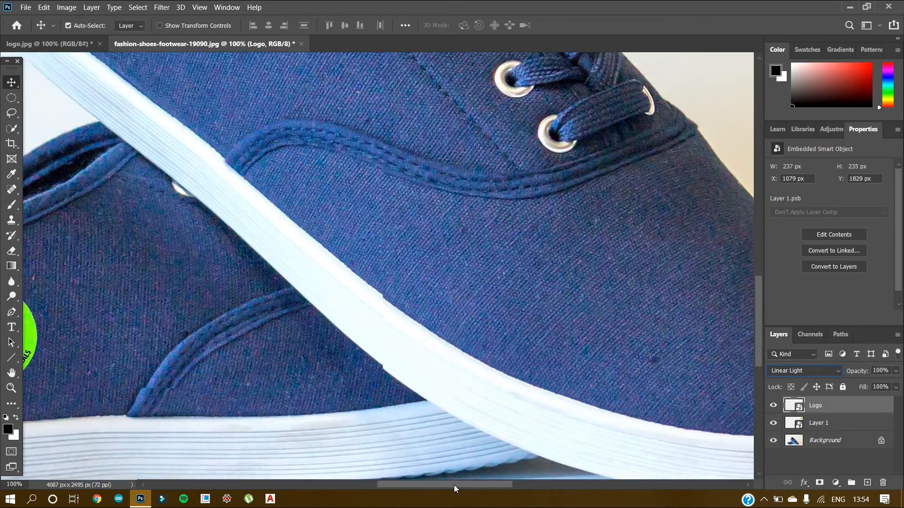
left_click_drag(454, 485, 392, 481)
key("ctrl+plus")
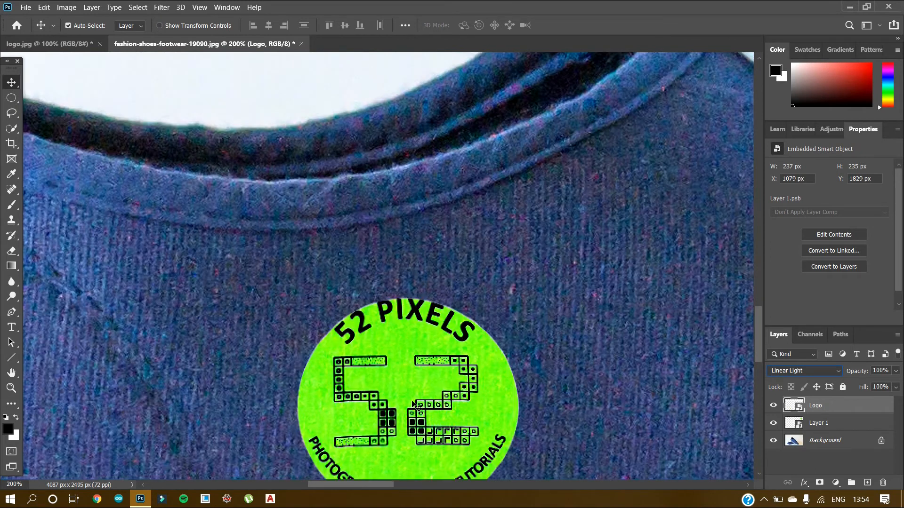
left_click_drag(759, 325, 759, 342)
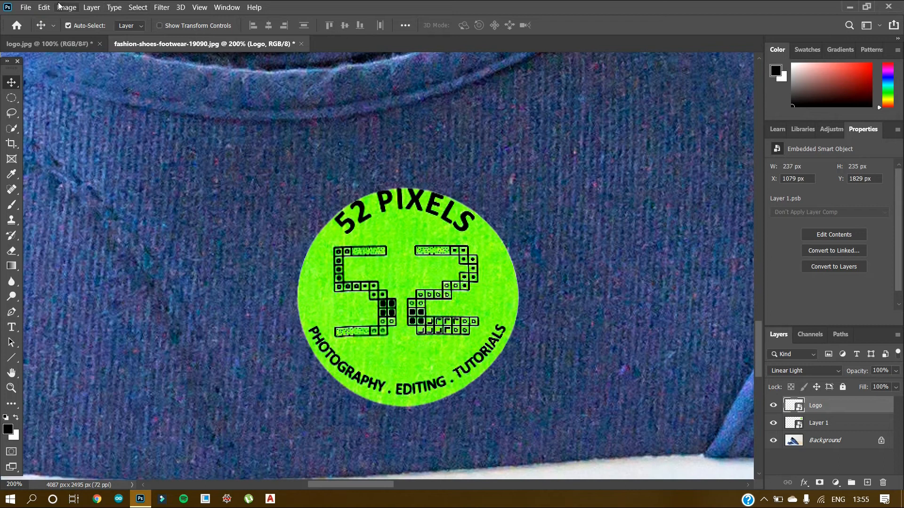
Warp the Logo layer again, pulling its lower-right corner slightly outward and both side edges slightly inward, and apply the warp.
left_click(43, 7)
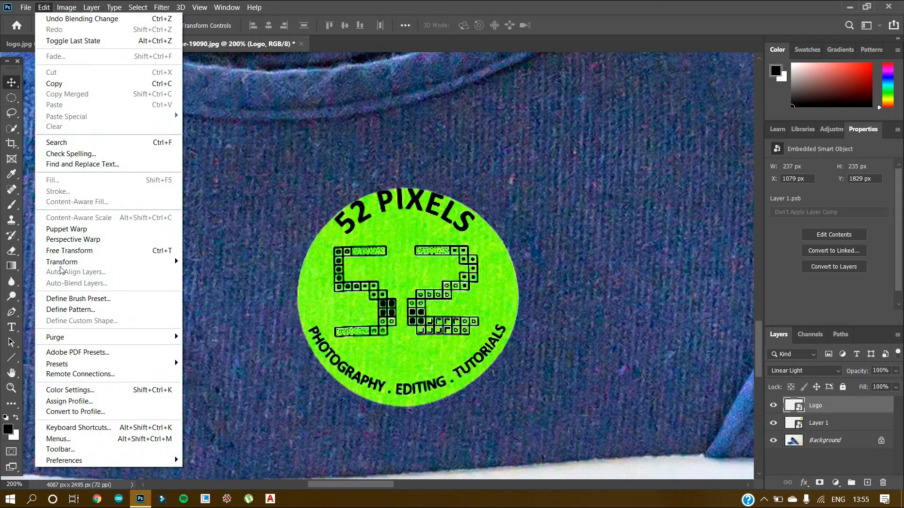
mouse_move(99, 257)
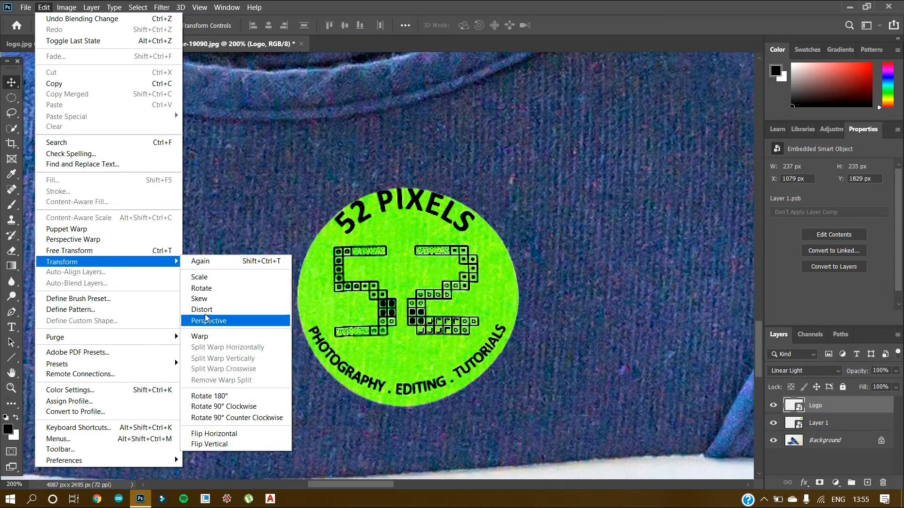
left_click(204, 335)
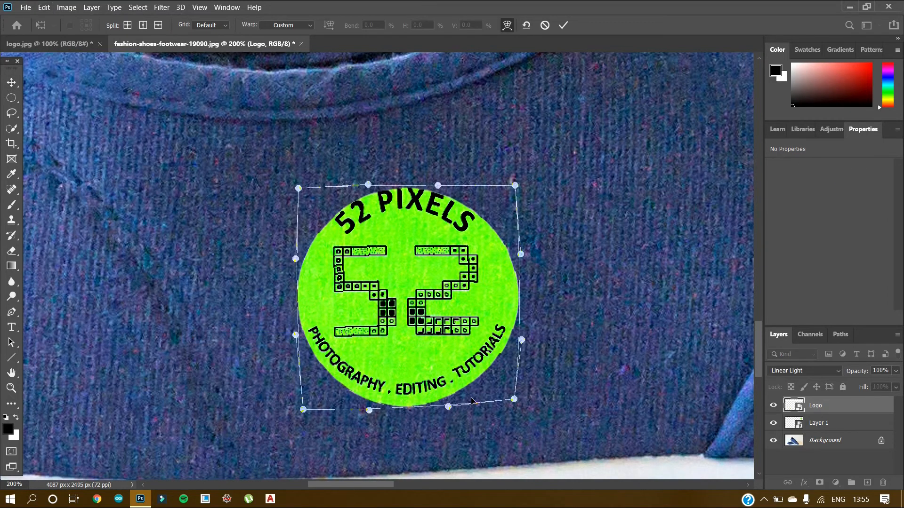
left_click_drag(515, 401, 518, 403)
left_click_drag(521, 341, 517, 342)
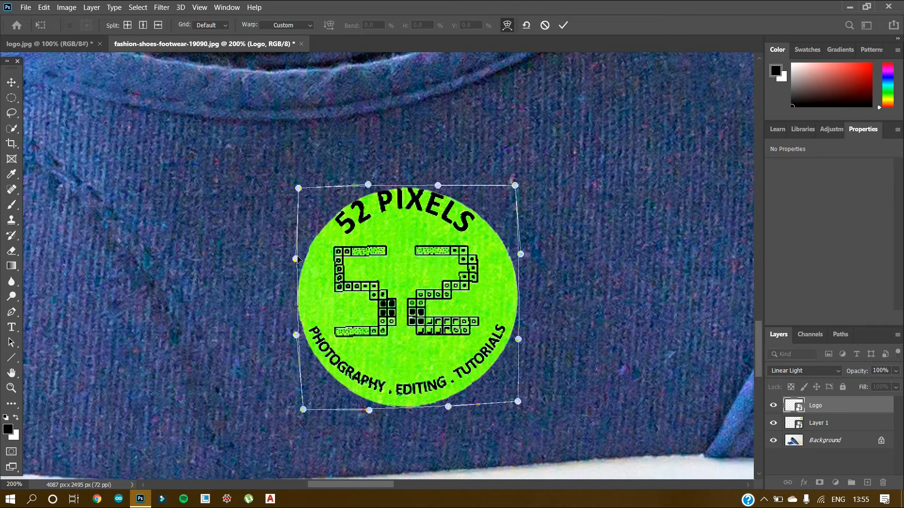
left_click_drag(298, 256, 297, 256)
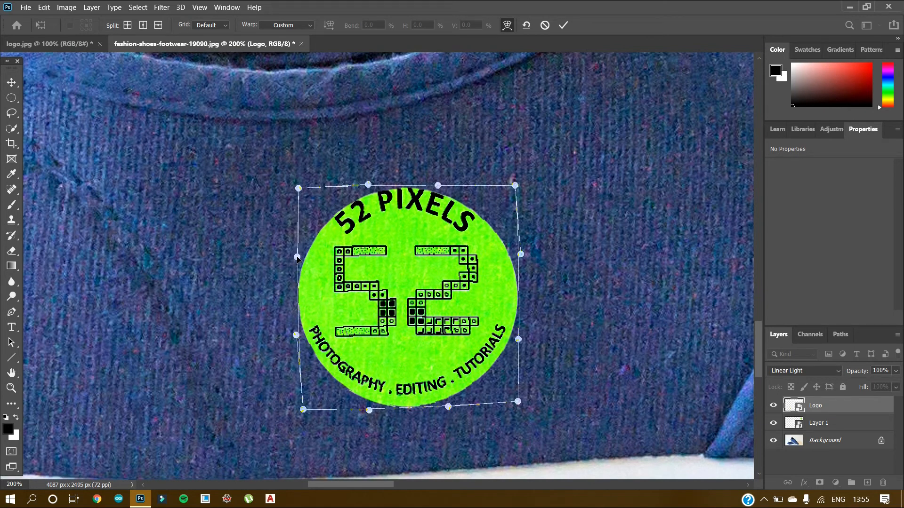
key("Return")
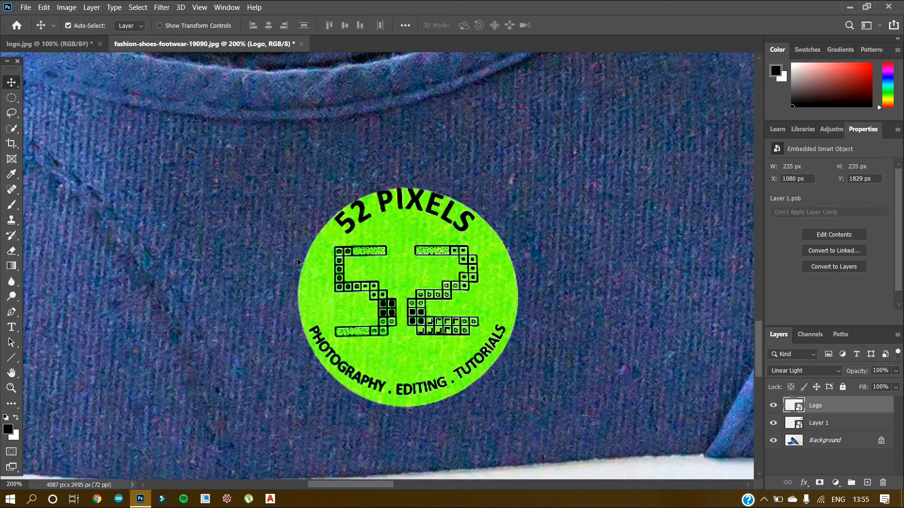
Scale the Logo layer down proportionally to about 175 × 175 px, keeping its lower-left corner in place, and apply the transform.
key("ctrl+minus")
key("ctrl+minus")
key("ctrl+minus")
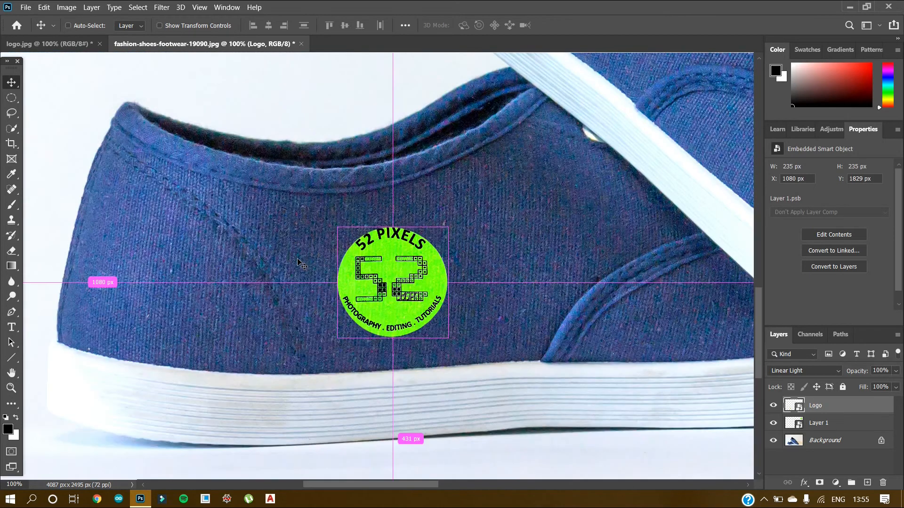
key("ctrl+minus")
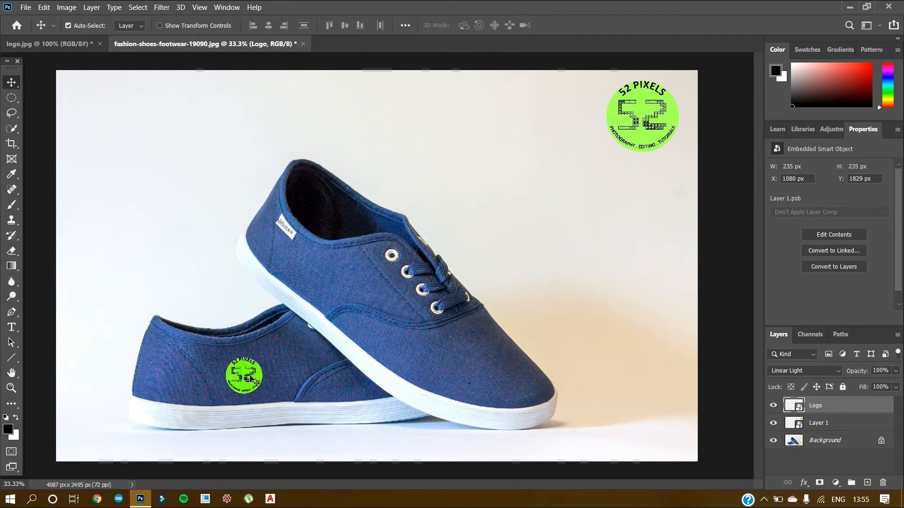
key("ctrl+t")
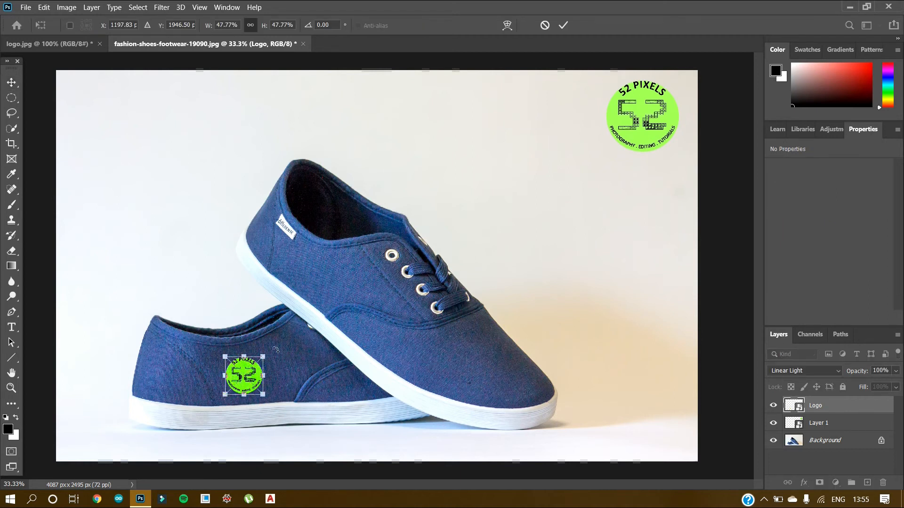
left_click_drag(263, 357, 245, 374)
key("Return")
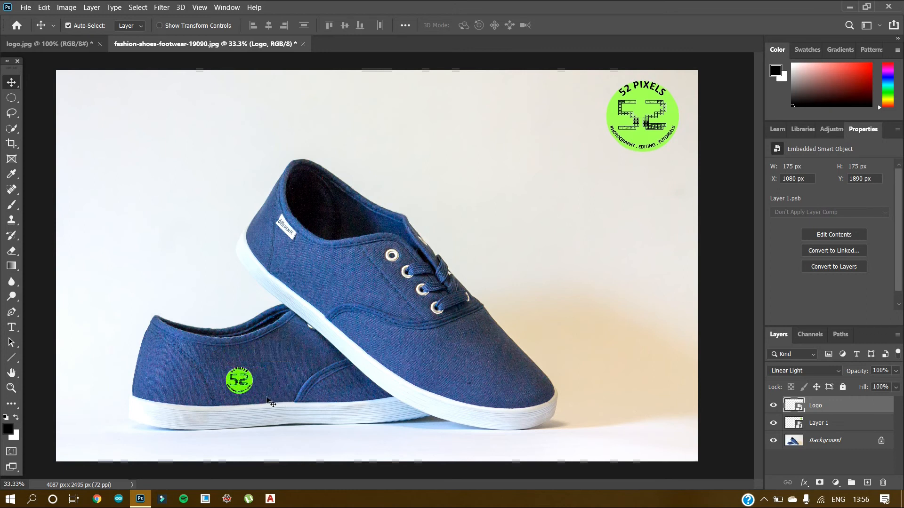
Reposition the Logo layer on the rear shoe's side, nudging it up and right to about X 1152 px, Y 1827 px.
key("Up")
key("Up")
key("Up")
key("Up")
key("Up")
key("Up")
key("Up")
key("Up")
key("Up")
key("Up")
key("Up")
key("Up")
key("Up")
key("Up")
key("Up")
key("Up")
key("Up")
key("Up")
key("Up")
key("Up")
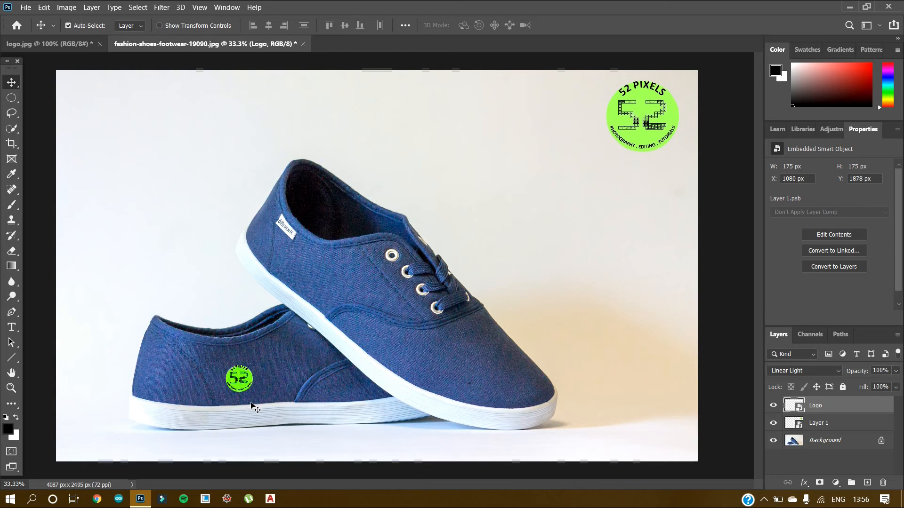
key("Right")
key("Right")
key("Right")
key("Right")
key("Right")
key("Right")
key("Right")
key("Right")
key("Right")
key("Right")
key("Right")
key("Right")
key("Right")
key("Right")
key("Right")
key("Right")
key("Right")
key("Right")
key("Right")
key("Right")
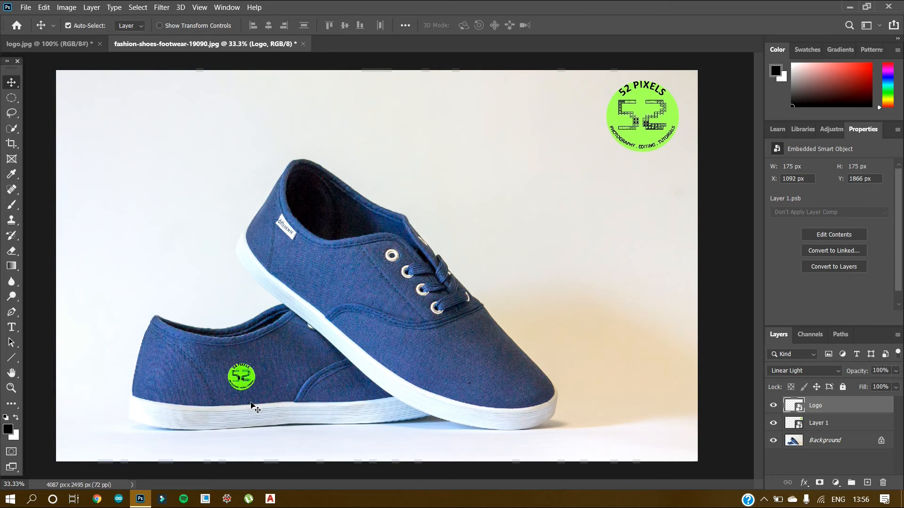
key("Right")
key("Right")
key("Right")
key("Right")
key("Right")
key("Right")
key("Right")
key("Right")
key("Right")
key("Right")
key("Right")
key("Right")
key("Up")
key("Up")
key("Up")
key("Up")
key("Up")
key("Up")
key("Up")
key("Up")
key("Up")
key("Up")
key("Up")
key("Up")
key("Right")
key("Right")
key("Right")
key("Right")
key("Right")
key("Right")
key("Right")
key("Right")
key("Right")
key("Right")
key("Right")
key("Right")
key("Up")
key("Up")
key("Up")
key("Up")
key("Up")
key("Up")
key("Right")
key("Right")
key("Right")
key("Up")
key("Up")
key("Up")
key("Up")
key("Up")
key("Up")
key("Up")
key("Up")
key("Up")
key("Up")
key("Up")
key("Up")
key("Up")
key("Up")
key("Up")
key("Up")
key("Up")
key("Up")
key("Up")
key("Up")
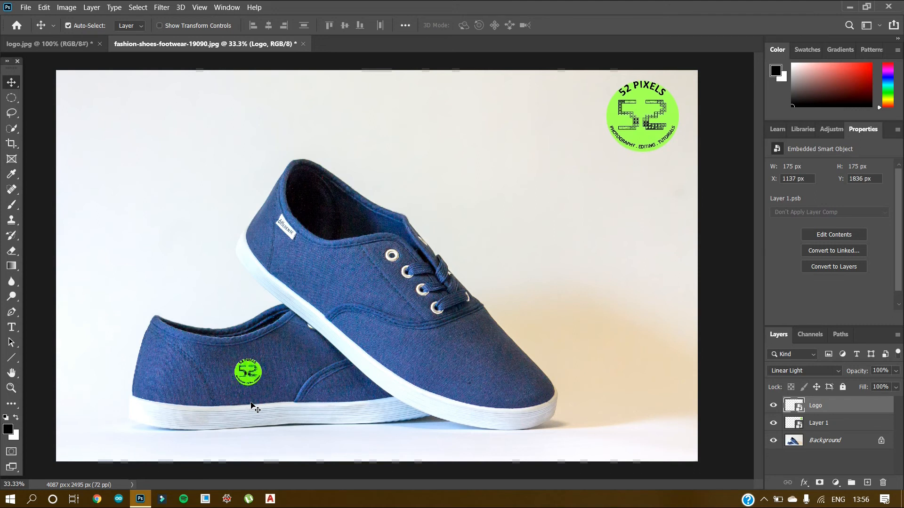
key("Right")
key("Right")
key("Right")
key("Right")
key("Right")
key("Right")
key("Right")
key("Right")
key("Right")
key("Right")
key("Right")
key("Right")
key("Down")
key("Down")
key("Down")
key("Down")
key("Down")
key("Down")
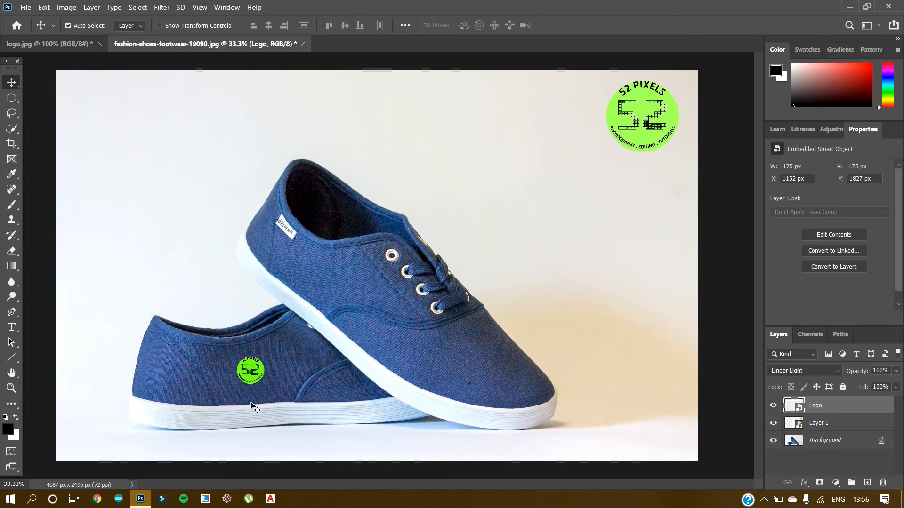
left_click_drag(241, 377, 230, 391)
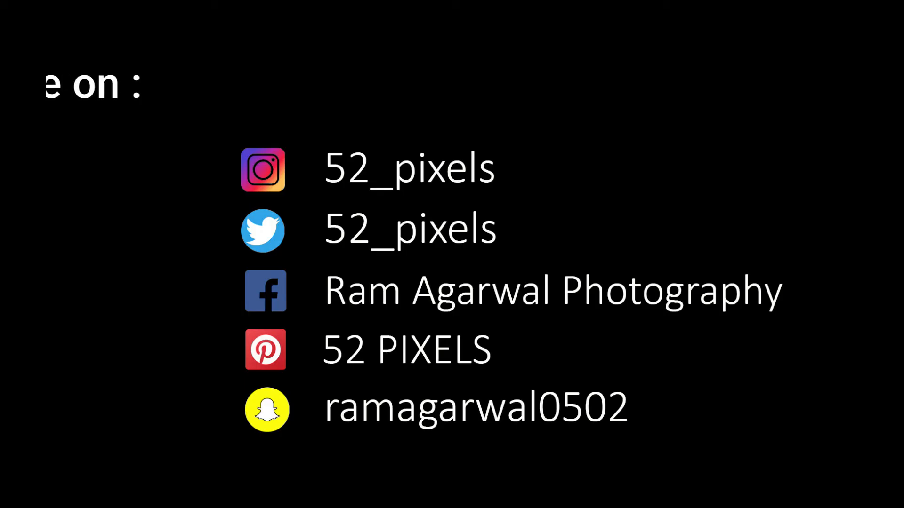